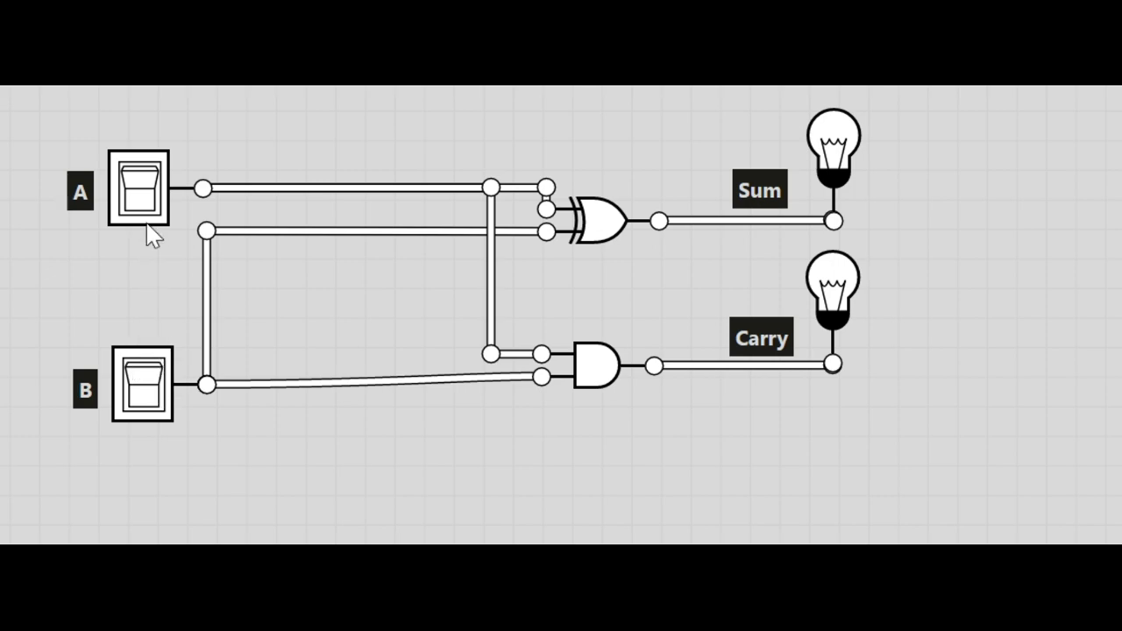
Switch input B on with A off, so Sum lights and Carry stays dark
left_click(155, 384)
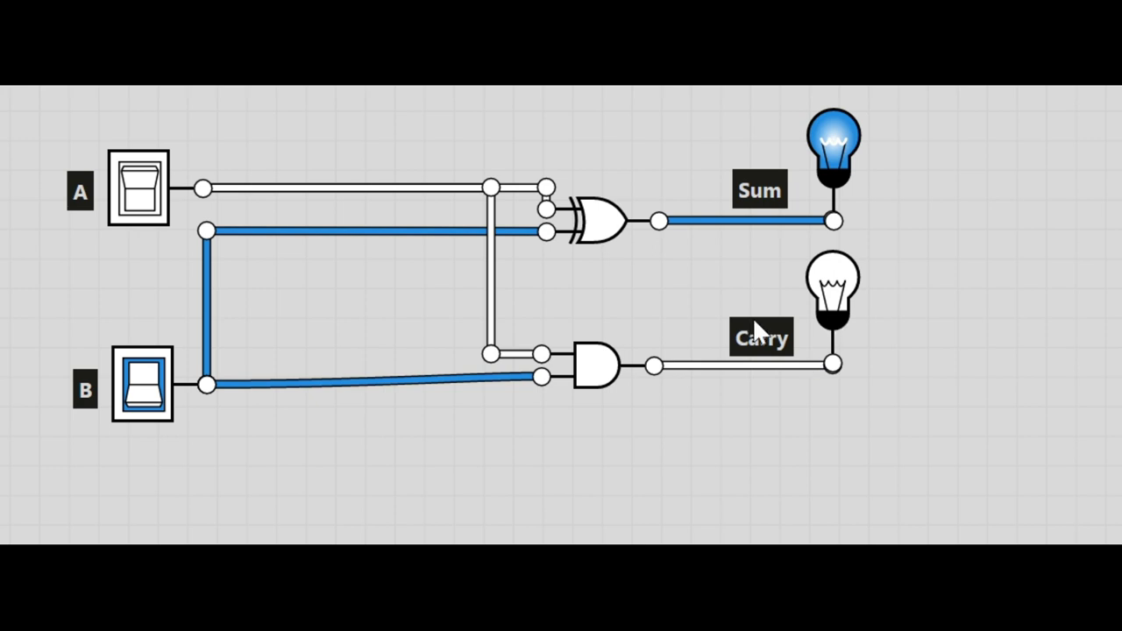
Test A on with B off to light Sum, then switch B on too so both inputs are high
left_click(151, 390)
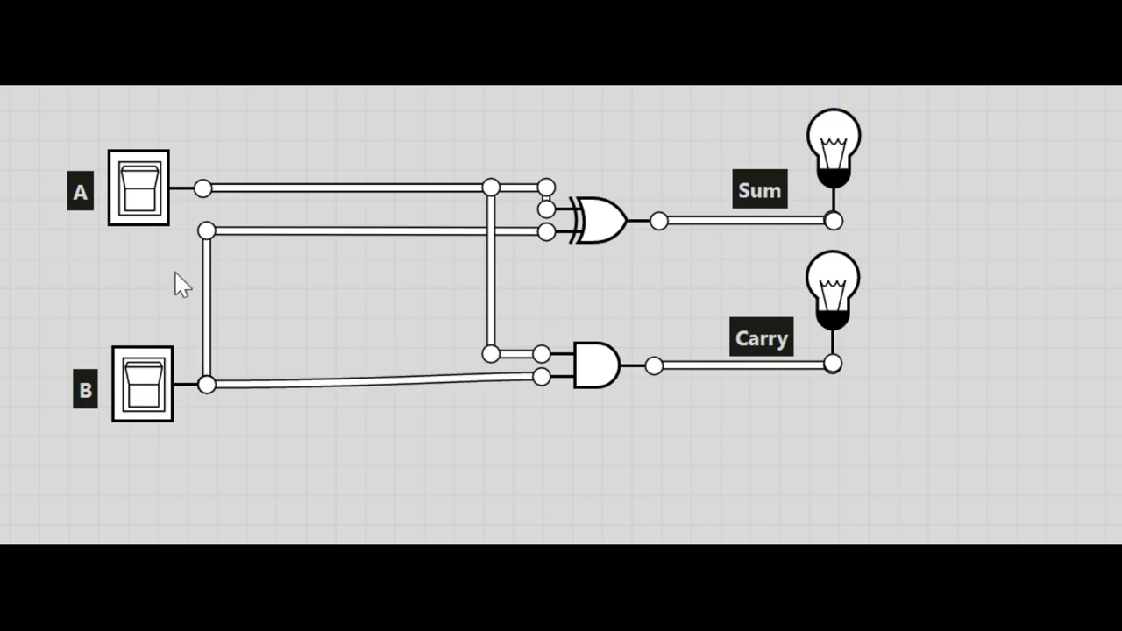
left_click(151, 195)
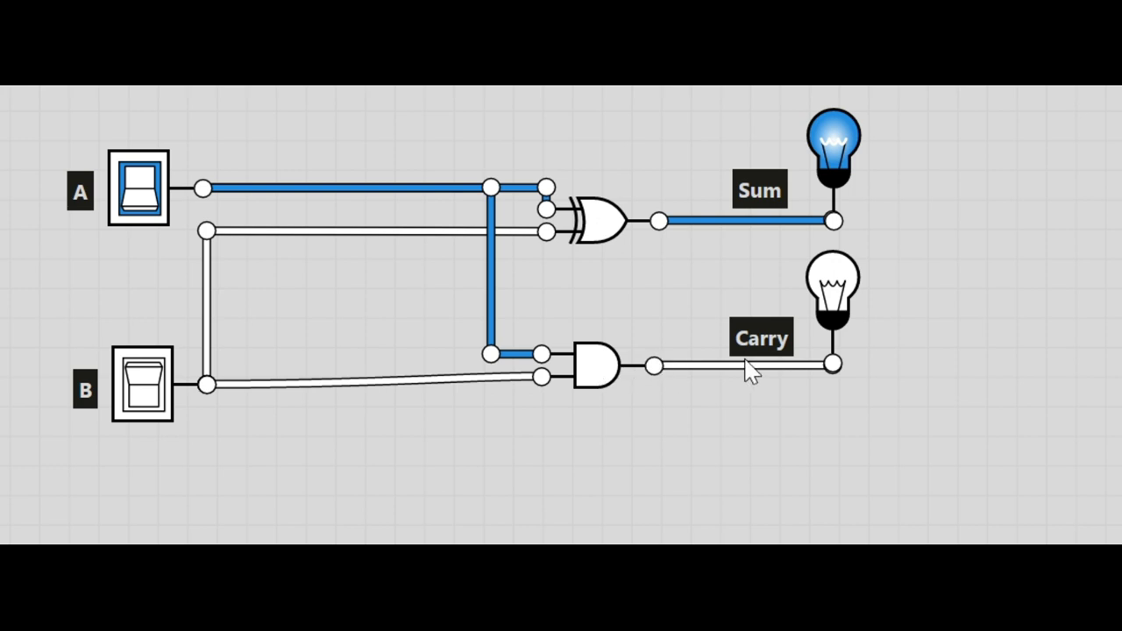
left_click(158, 393)
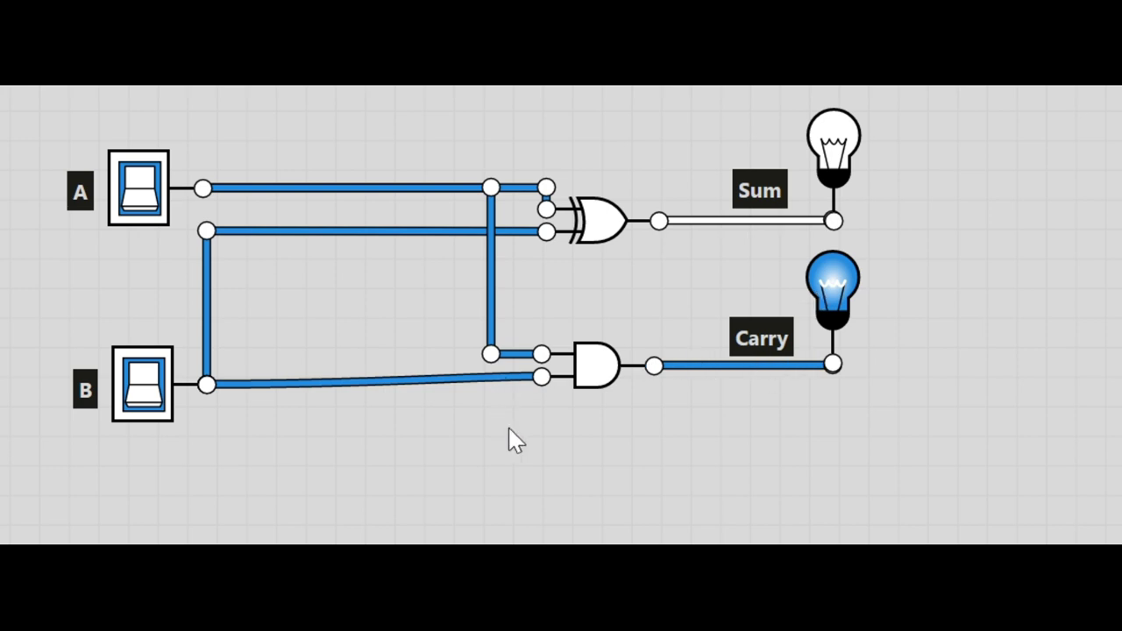
Switch B and then A off, leaving the Sum and Carry bulbs both dark
left_click(160, 401)
left_click(143, 200)
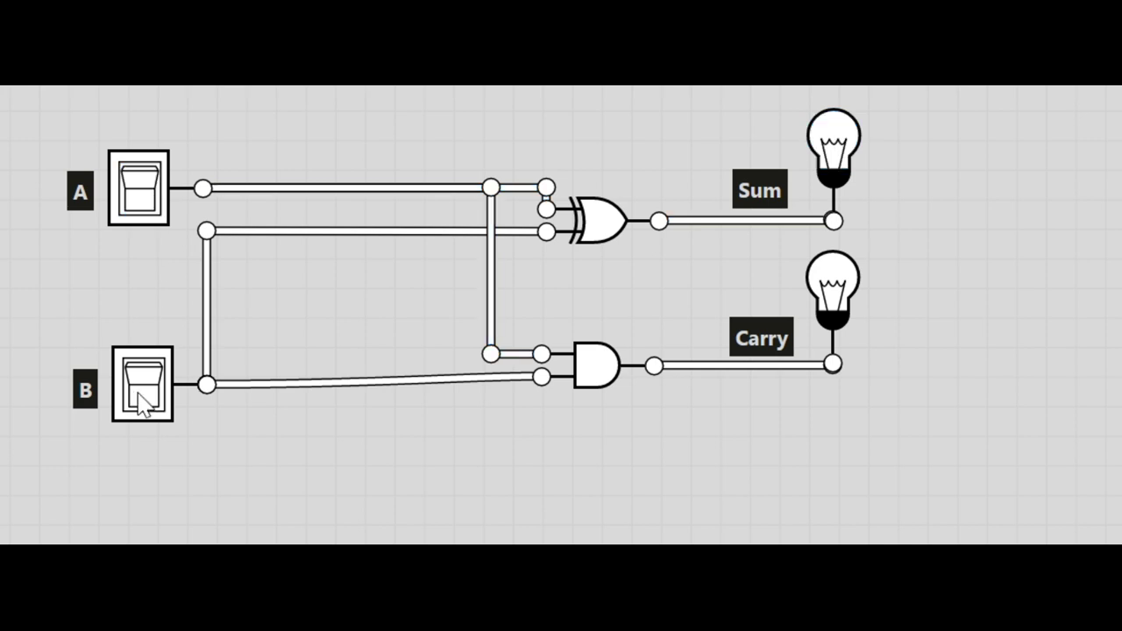